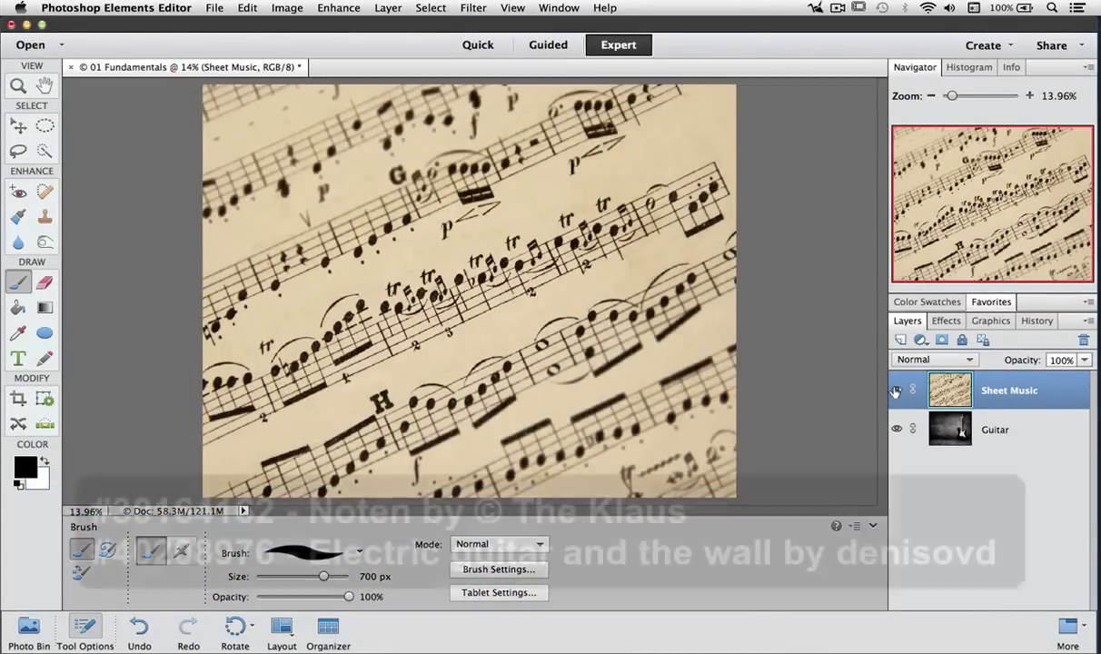
# Briefly hide the Sheet Music layer to check the guitar, then add a white layer mask to it
pyautogui.click(896, 390)
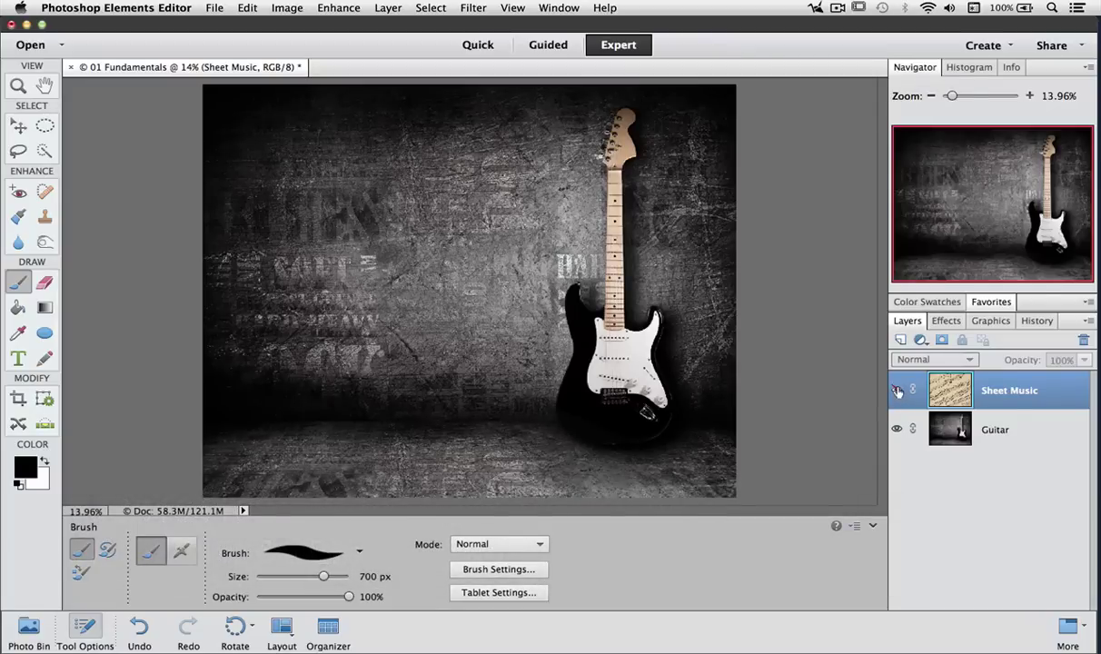
pyautogui.click(897, 390)
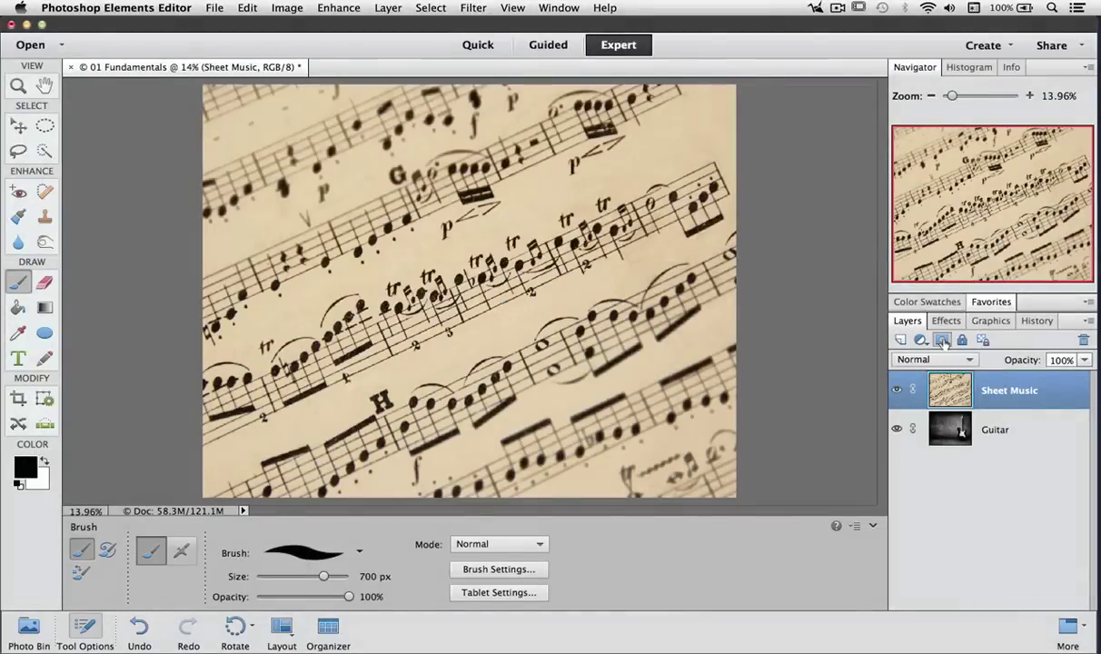
pyautogui.click(942, 341)
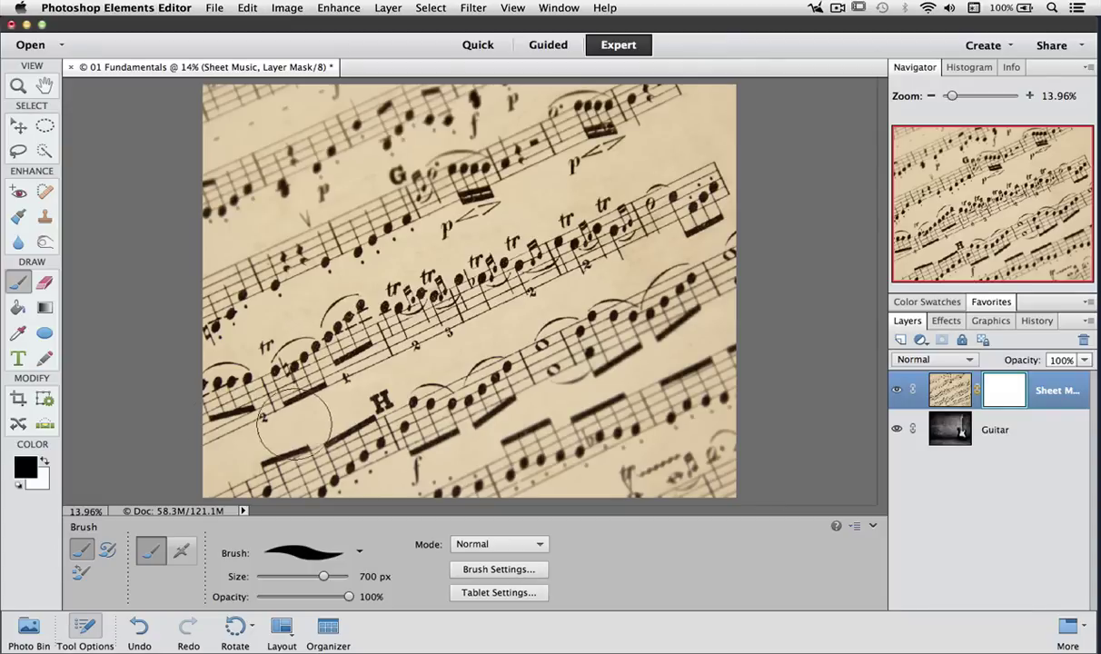
# Paint black on the mask from the headstock down to the body to reveal the guitar
pyautogui.click(616, 158)
pyautogui.moveTo(617, 157)
pyautogui.mouseDown()
pyautogui.moveTo(601, 427)
pyautogui.moveTo(579, 331)
pyautogui.moveTo(588, 363)
pyautogui.moveTo(571, 442)
pyautogui.moveTo(630, 404)
pyautogui.moveTo(634, 450)
pyautogui.moveTo(643, 413)
pyautogui.moveTo(584, 420)
pyautogui.moveTo(620, 336)
pyautogui.moveTo(647, 414)
pyautogui.moveTo(682, 397)
pyautogui.moveTo(618, 442)
pyautogui.mouseUp()
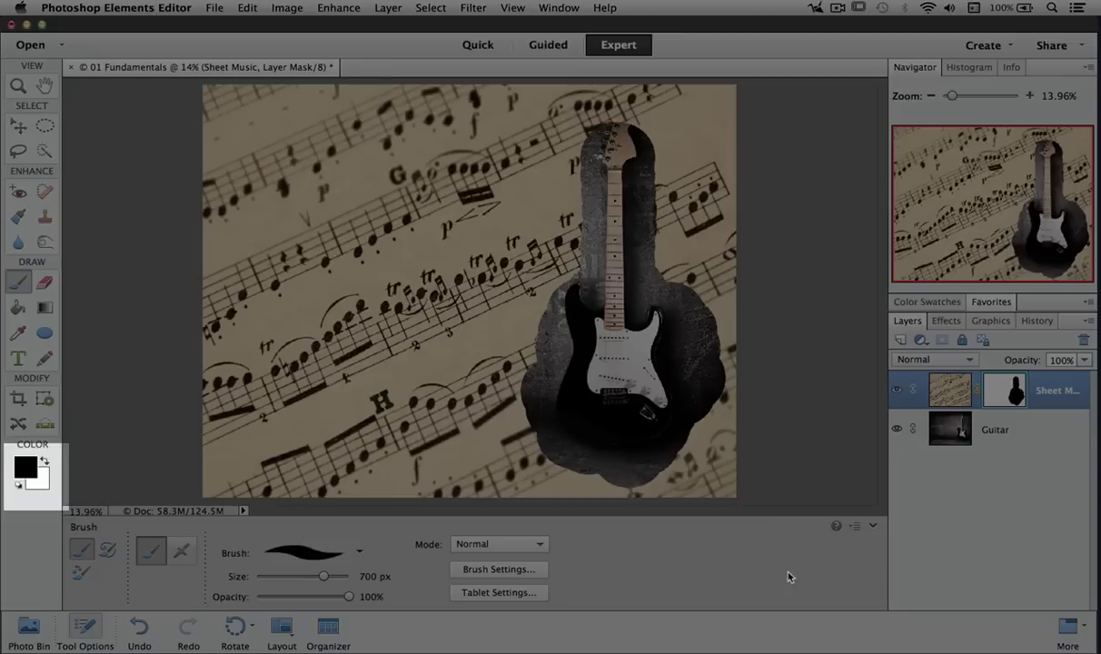
# Undo the brush strokes, fill the mask with a horizontal gradient, and view the mask alone
pyautogui.press('super+BackSpace')
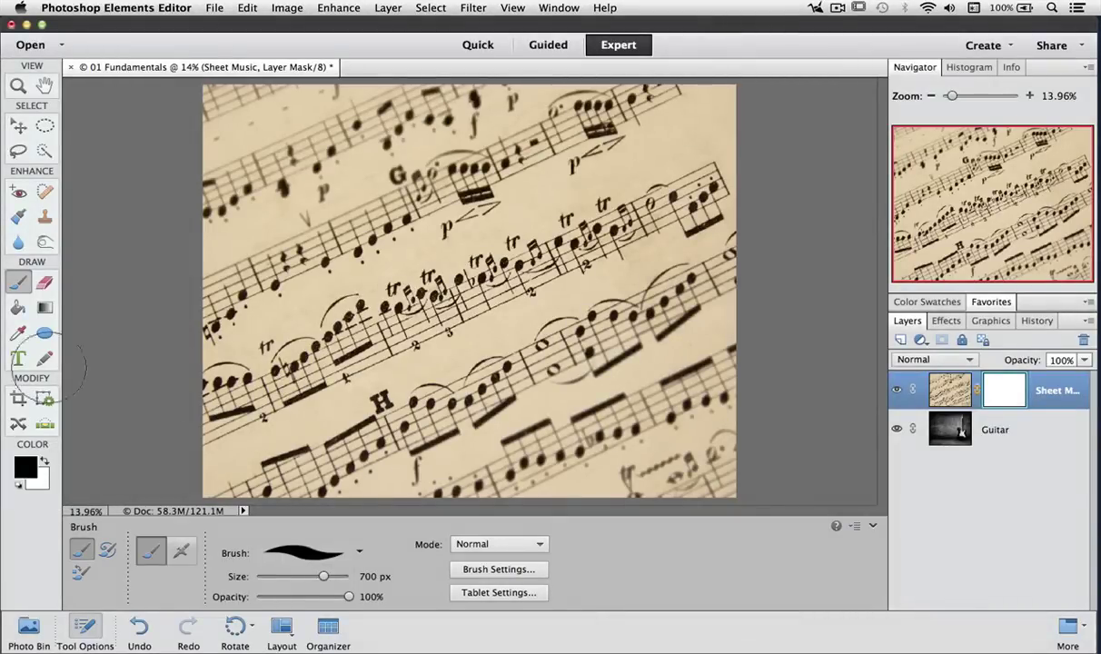
pyautogui.click(45, 309)
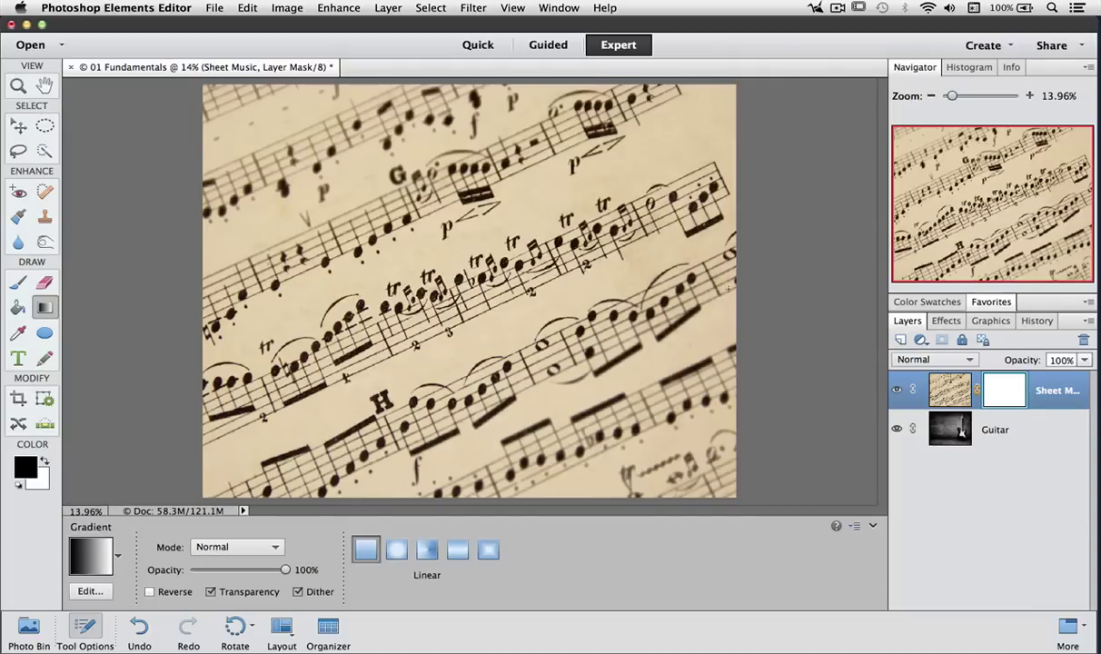
pyautogui.moveTo(735, 290); pyautogui.dragTo(204, 292)
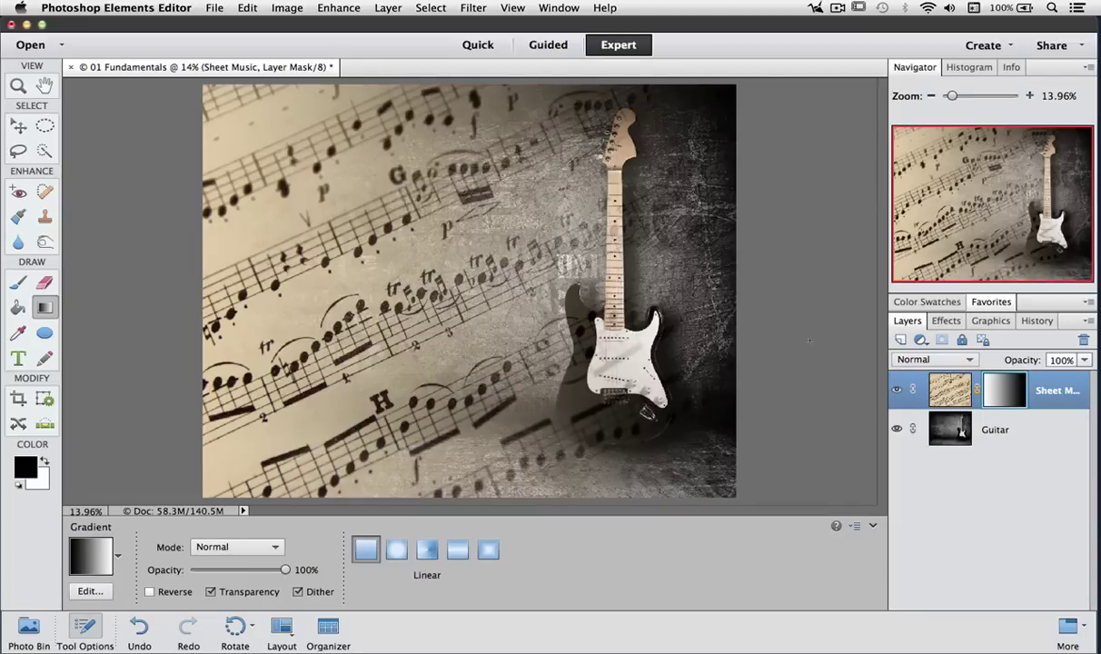
pyautogui.keyDown('alt'); pyautogui.click(1003, 388); pyautogui.keyUp('alt')
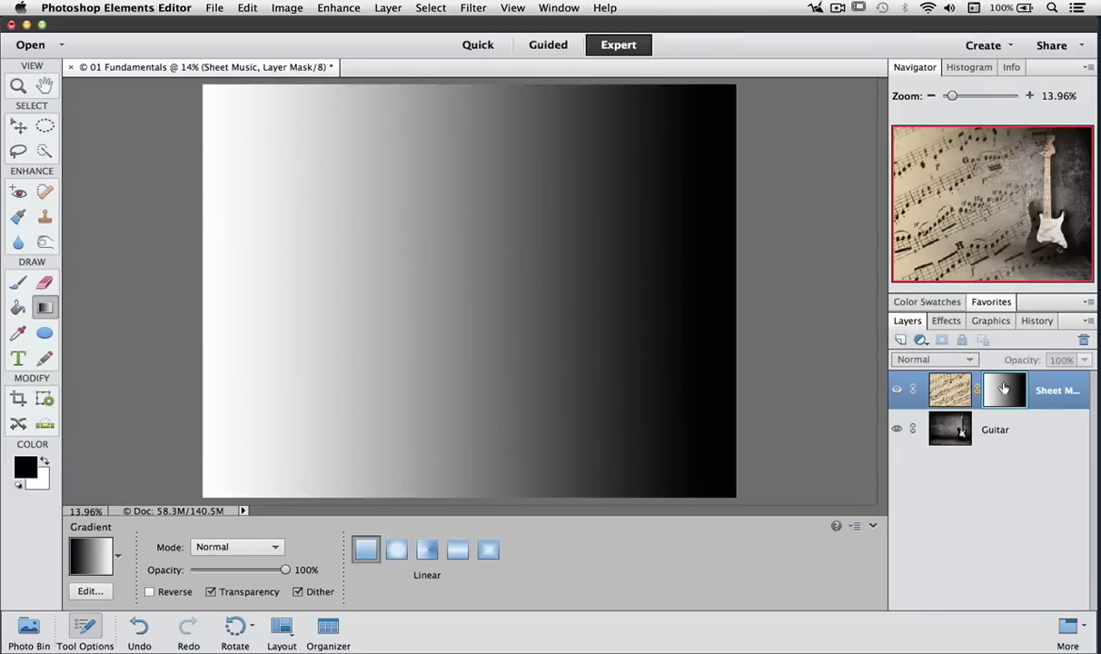
# Return to the composite view and undo the gradient so the mask is solid white
pyautogui.keyDown('alt'); pyautogui.click(1004, 389); pyautogui.keyUp('alt')
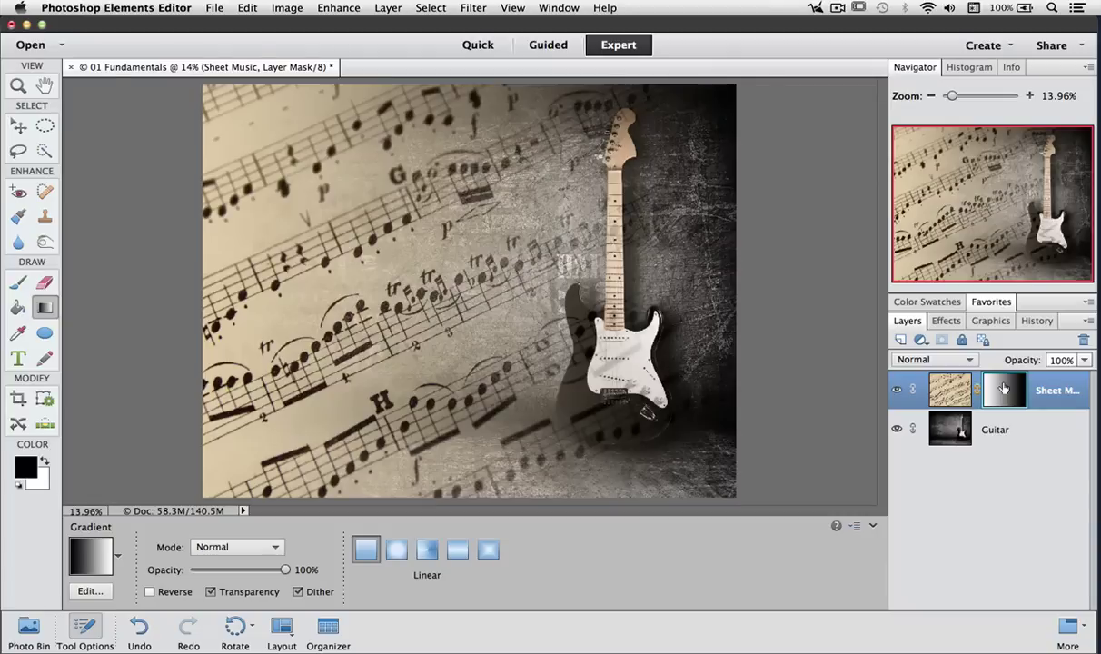
pyautogui.press('super+BackSpace')
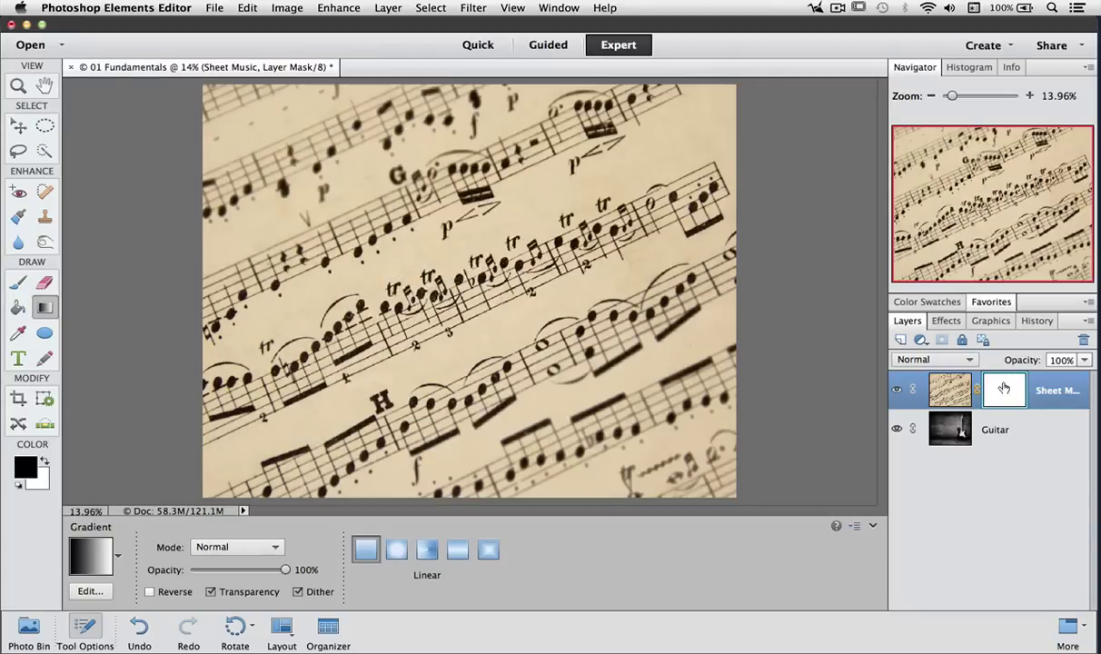
# Set the brush to 0% hardness at 1100 px and paint the guitar area on the mask
pyautogui.click(18, 284)
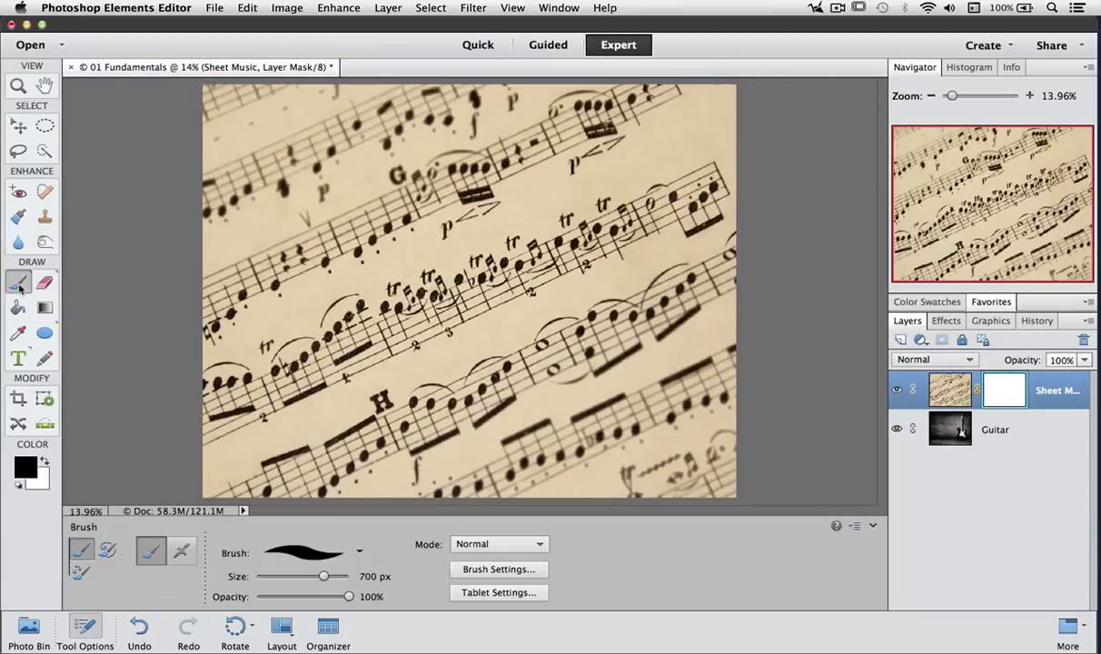
pyautogui.click(500, 569)
pyautogui.moveTo(577, 446); pyautogui.dragTo(404, 448)
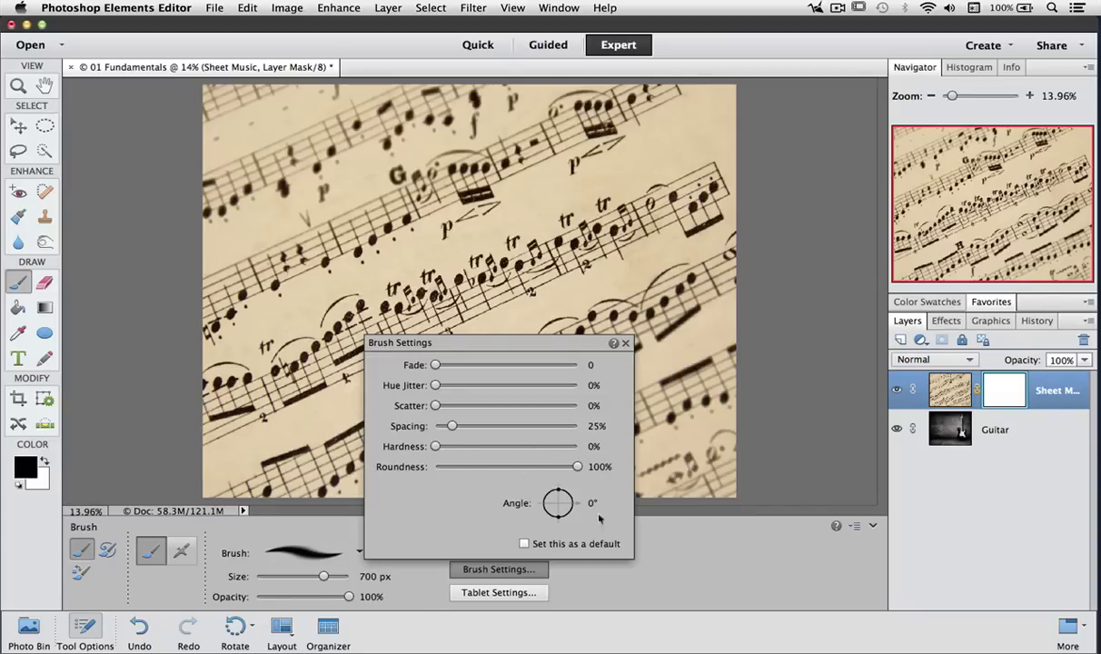
pyautogui.click(614, 355)
pyautogui.press(']')
pyautogui.press(']')
pyautogui.press(']')
pyautogui.press(']')
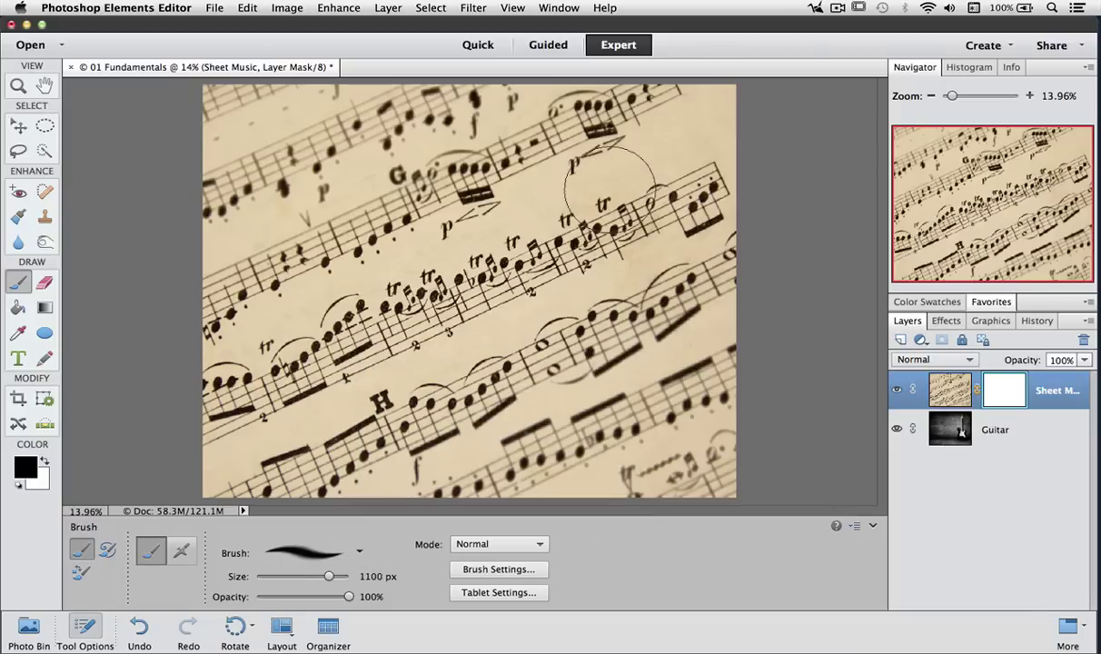
pyautogui.click(644, 136)
pyautogui.moveTo(644, 136)
pyautogui.mouseDown()
pyautogui.moveTo(601, 136)
pyautogui.moveTo(581, 186)
pyautogui.moveTo(590, 250)
pyautogui.moveTo(622, 318)
pyautogui.moveTo(573, 329)
pyautogui.moveTo(599, 356)
pyautogui.moveTo(583, 393)
pyautogui.moveTo(597, 436)
pyautogui.moveTo(626, 427)
pyautogui.moveTo(590, 336)
pyautogui.moveTo(509, 391)
pyautogui.moveTo(608, 413)
pyautogui.moveTo(635, 400)
pyautogui.moveTo(640, 345)
pyautogui.moveTo(627, 349)
pyautogui.mouseUp()
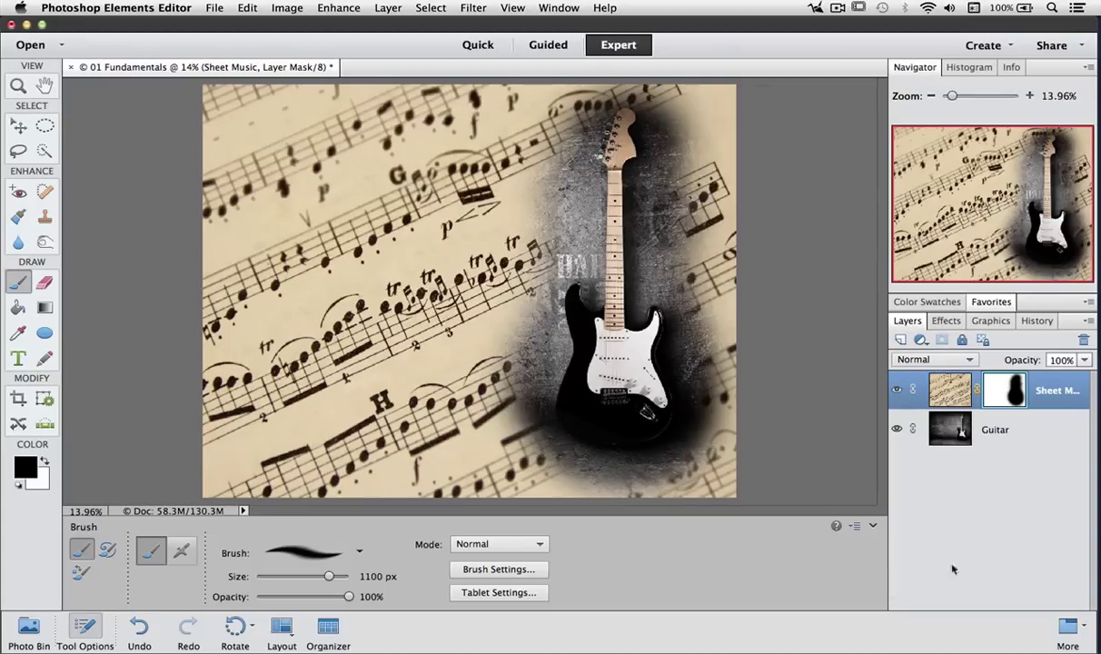
# Inspect the painted mask alone, then undo the painting so the mask is white again
pyautogui.keyDown('alt'); pyautogui.click(1015, 392); pyautogui.keyUp('alt')
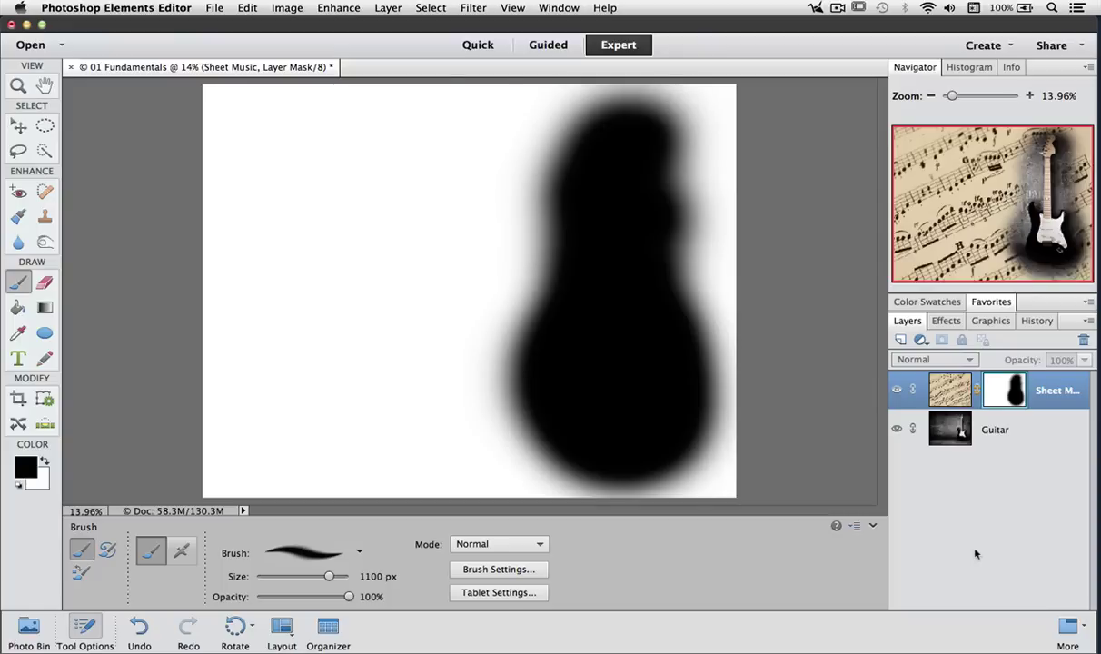
pyautogui.keyDown('alt'); pyautogui.click(1012, 391); pyautogui.keyUp('alt')
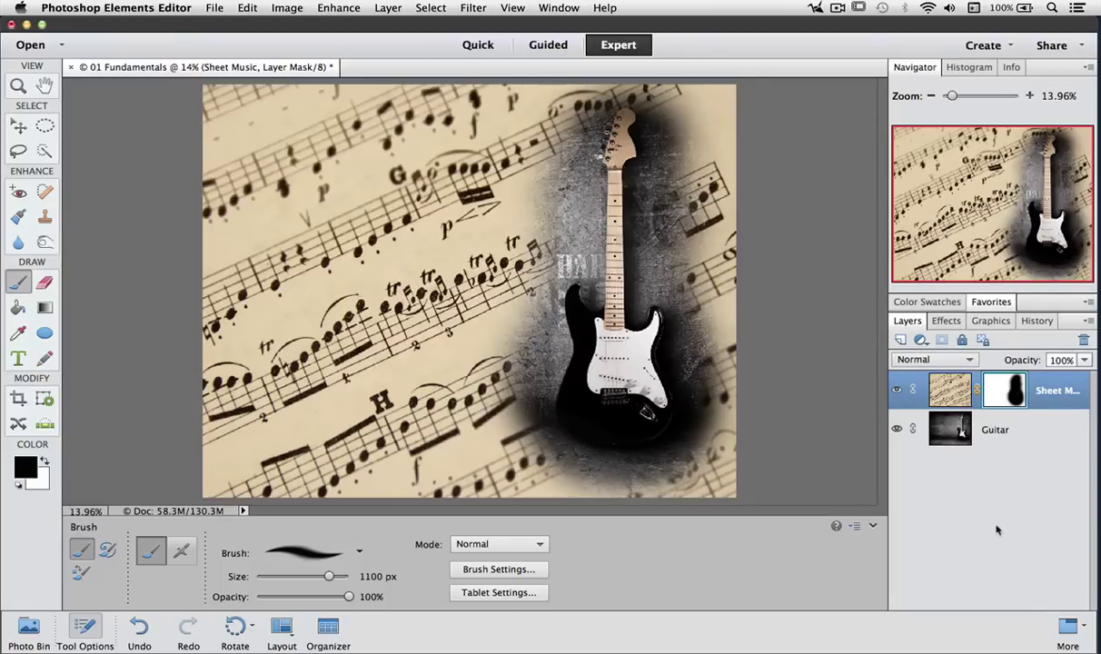
pyautogui.press('super+BackSpace')
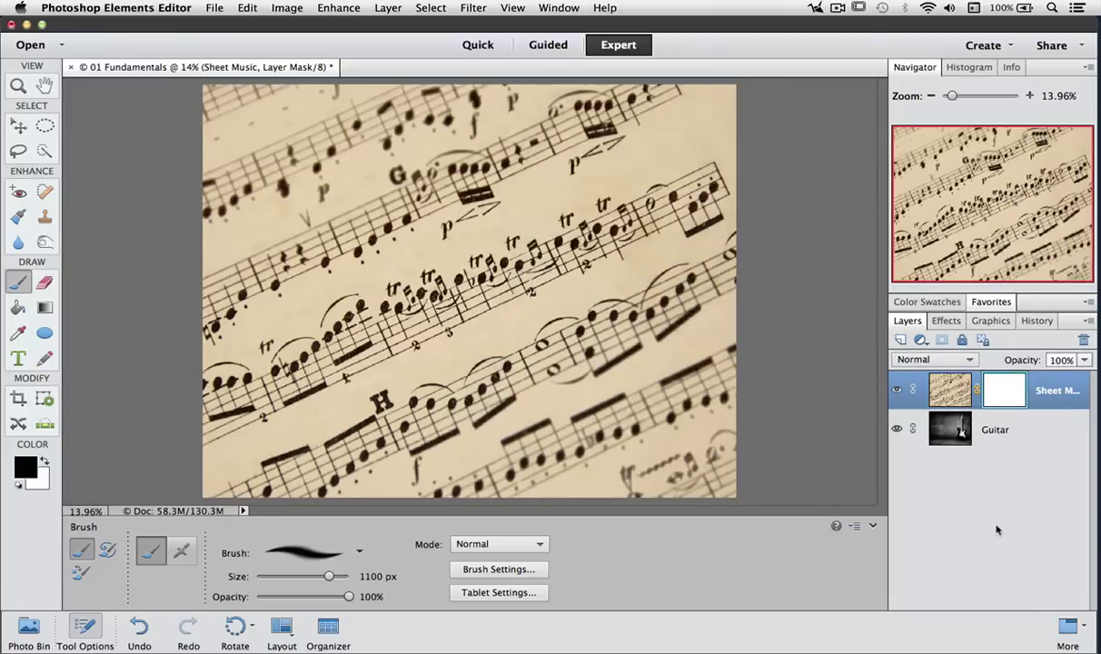
# Draw a left-to-right gradient on the mask with the Gradient tool, keeping music along the left
pyautogui.click(44, 307)
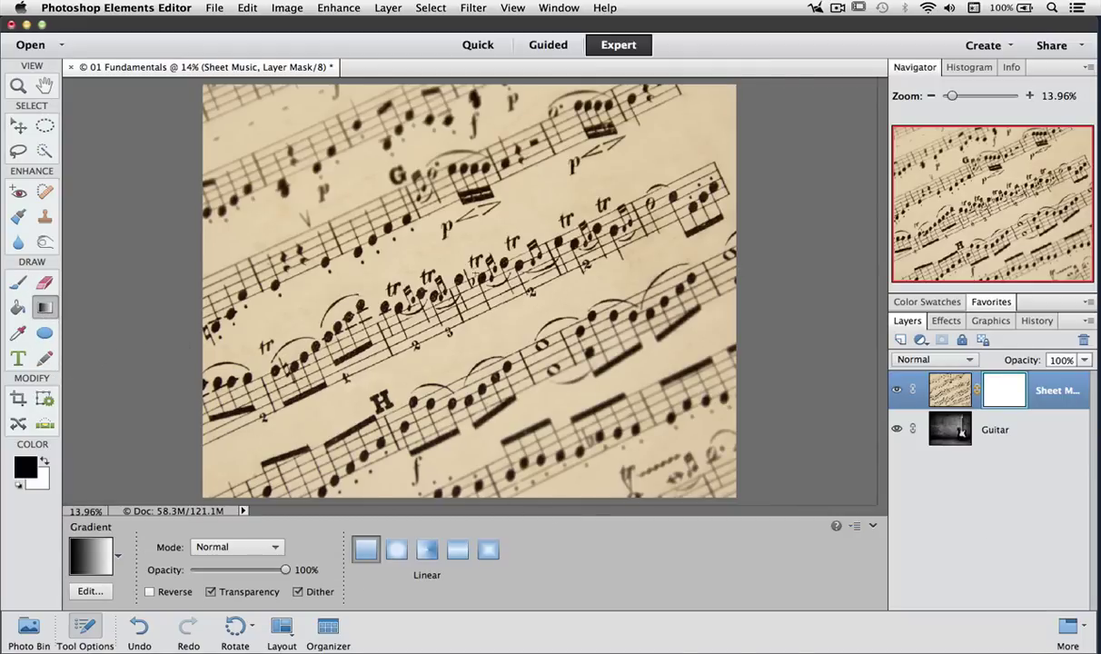
pyautogui.moveTo(488, 293); pyautogui.dragTo(209, 295)
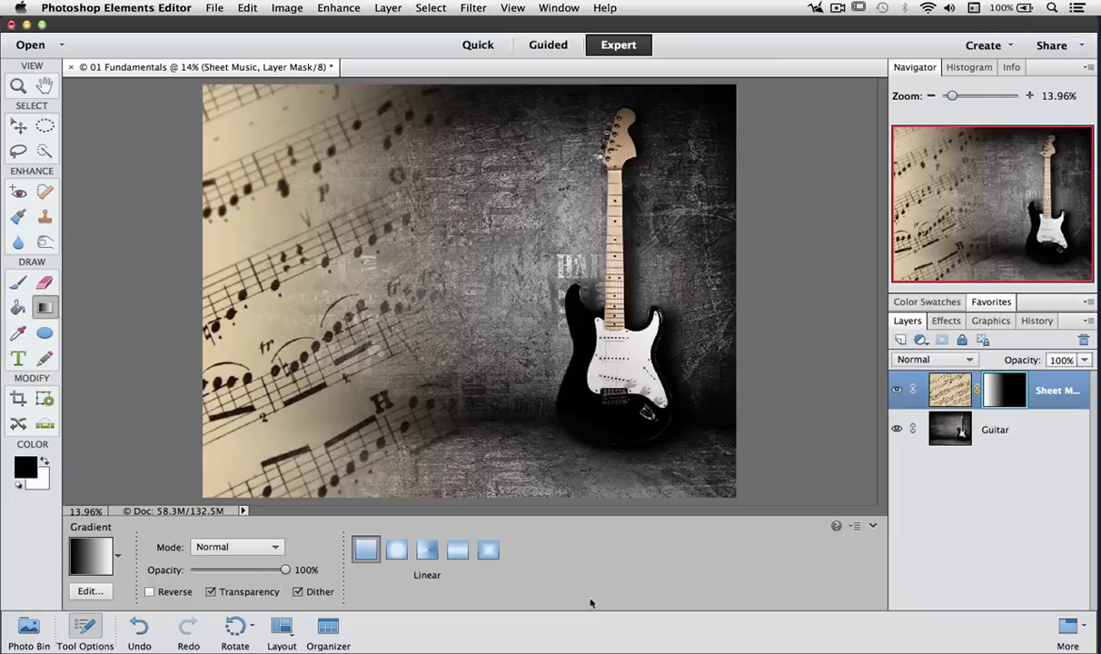
# Switch to Photoshop CC and toggle the Sheet Music layer's visibility off and back on
pyautogui.press('super+Tab')
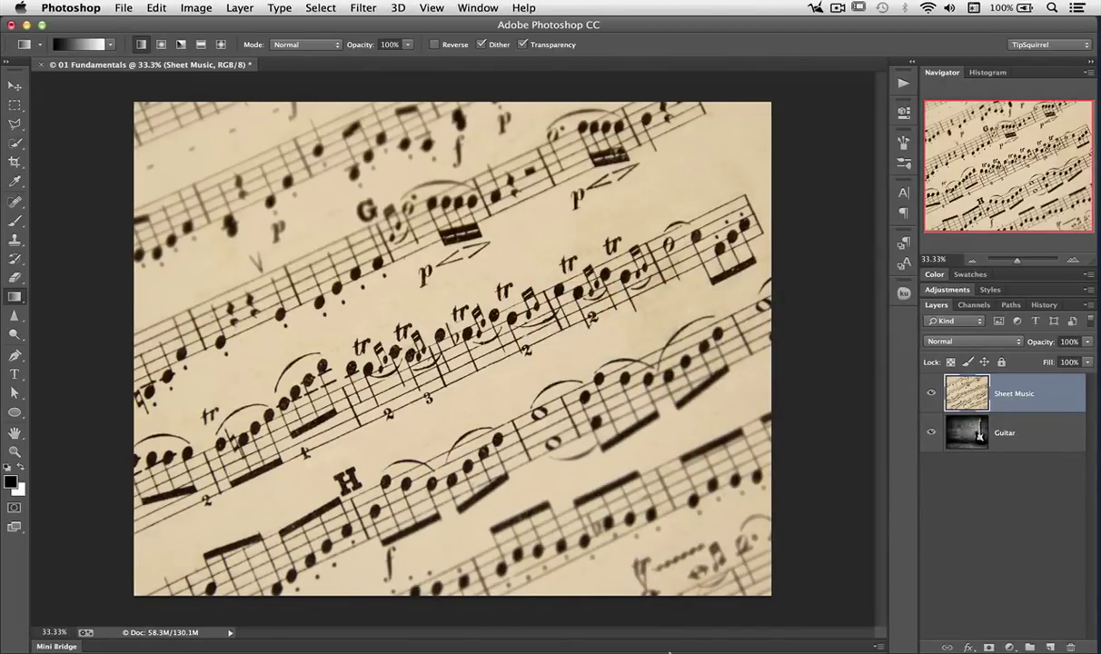
pyautogui.click(929, 395)
pyautogui.click(928, 394)
pyautogui.click(928, 395)
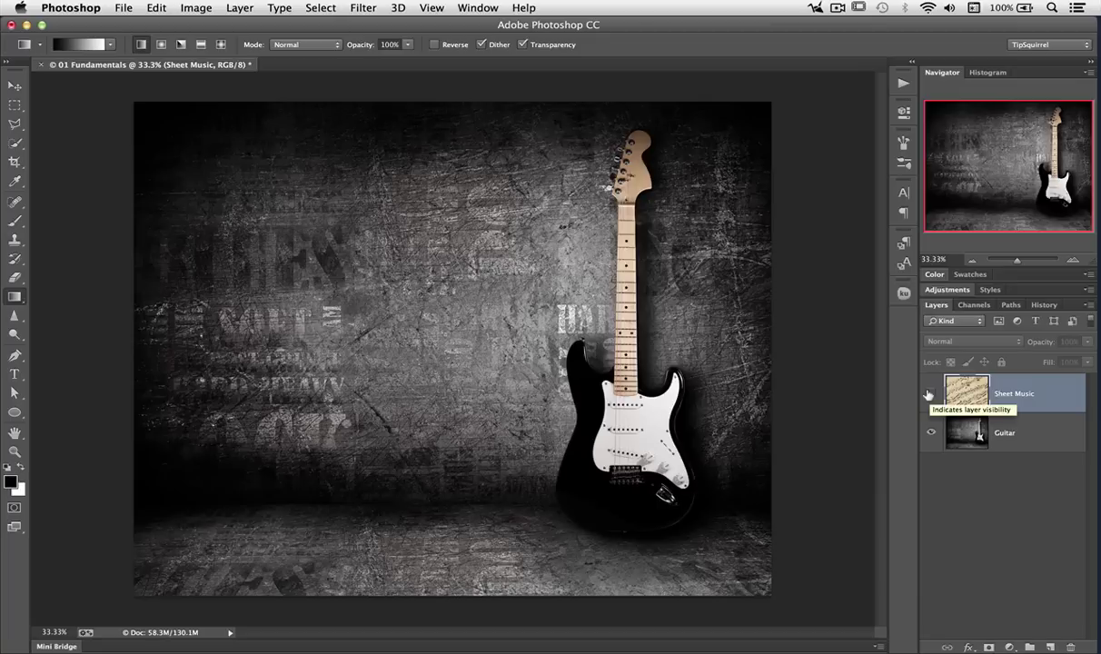
pyautogui.click(928, 394)
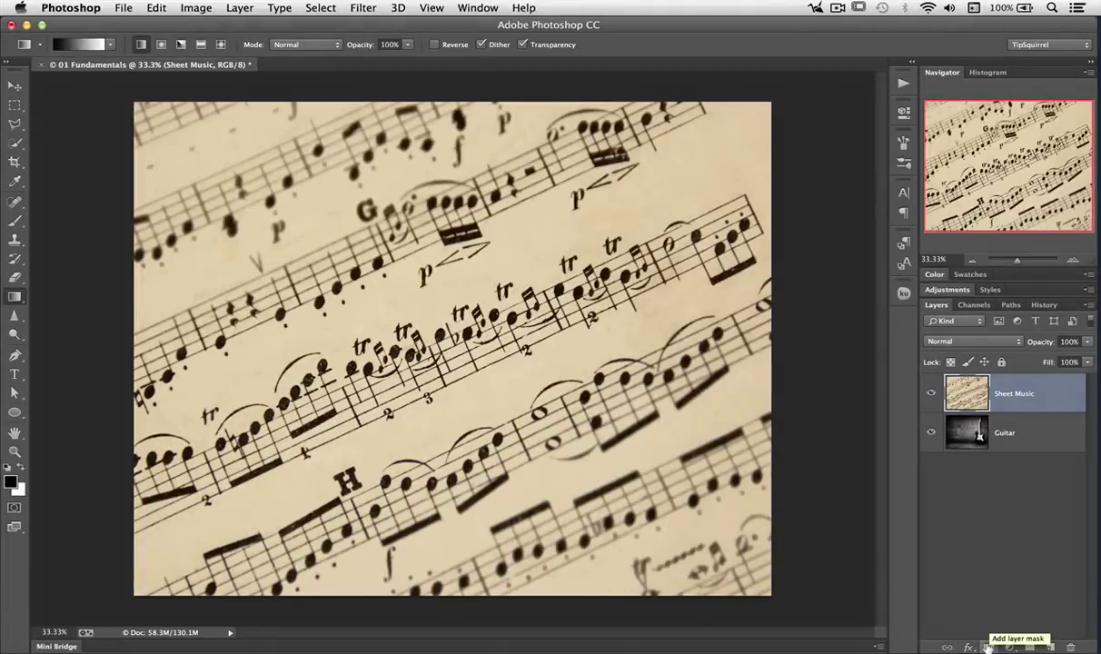
# Add a layer mask to Sheet Music and drag a horizontal gradient fading the music toward the guitar
pyautogui.click(988, 647)
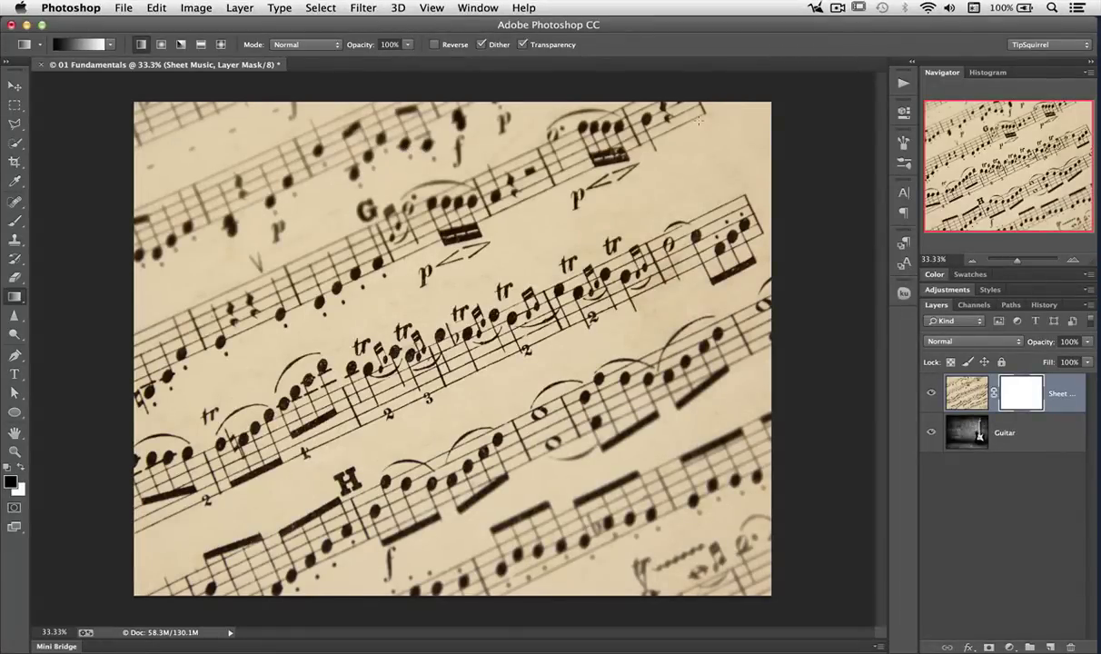
pyautogui.moveTo(611, 315); pyautogui.dragTo(208, 332)
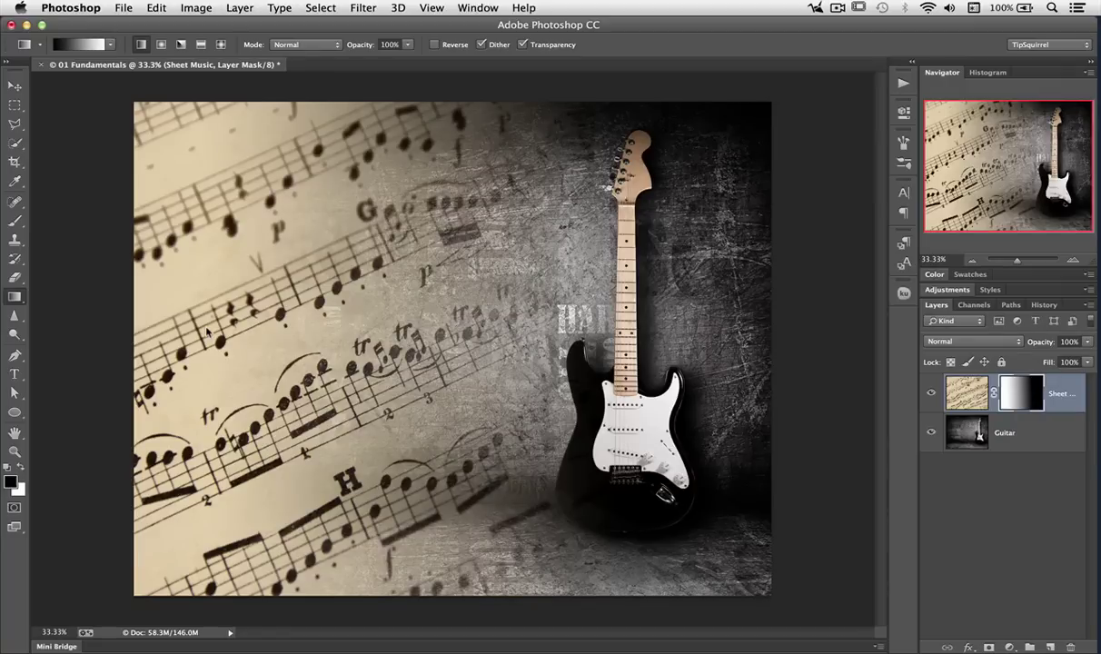